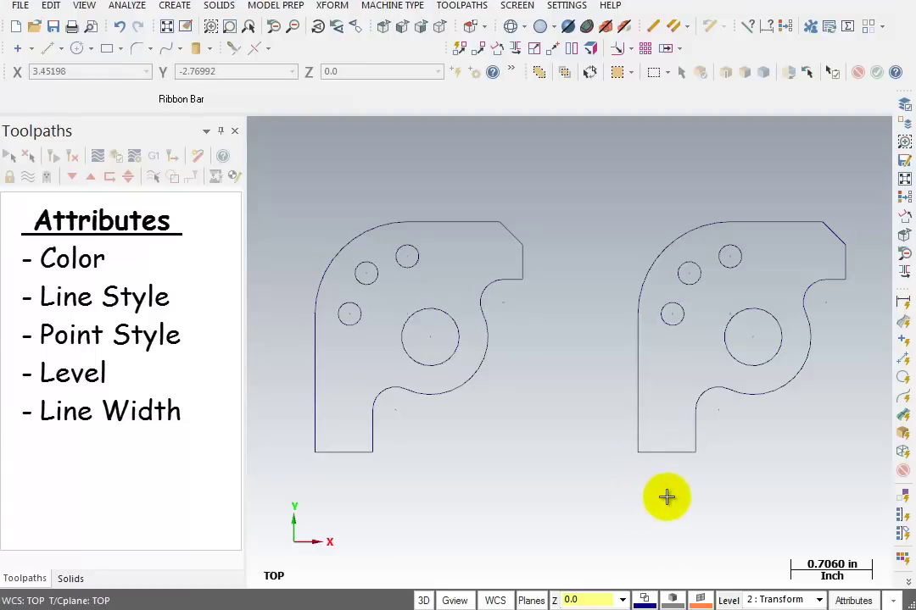
- Chain-select the left and right part outlines for an attribute change
click(854, 601)
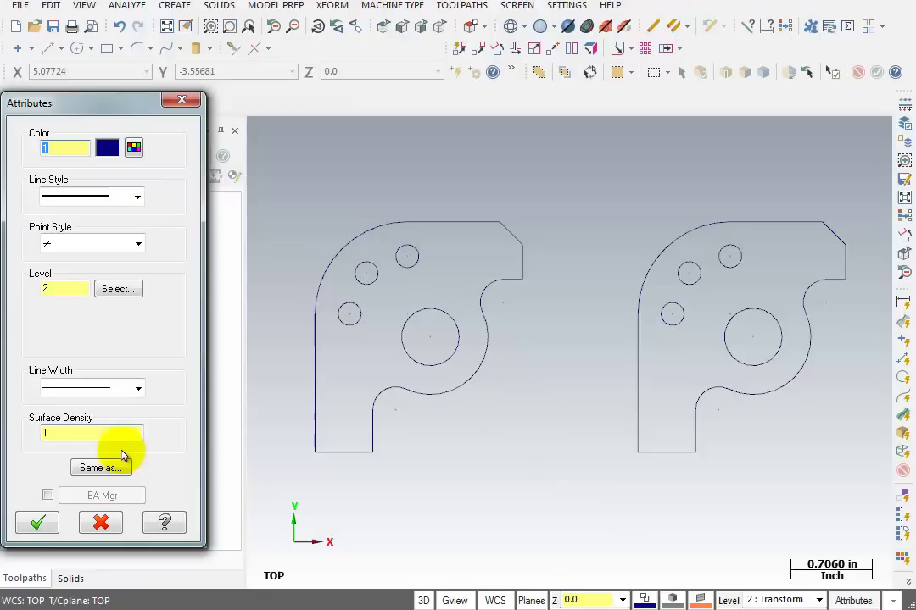
click(36, 524)
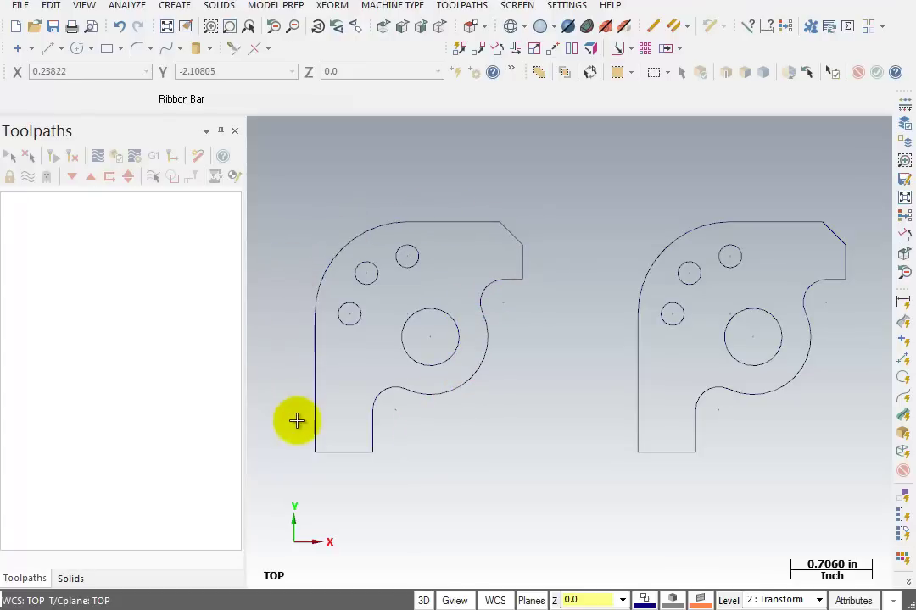
click(854, 601)
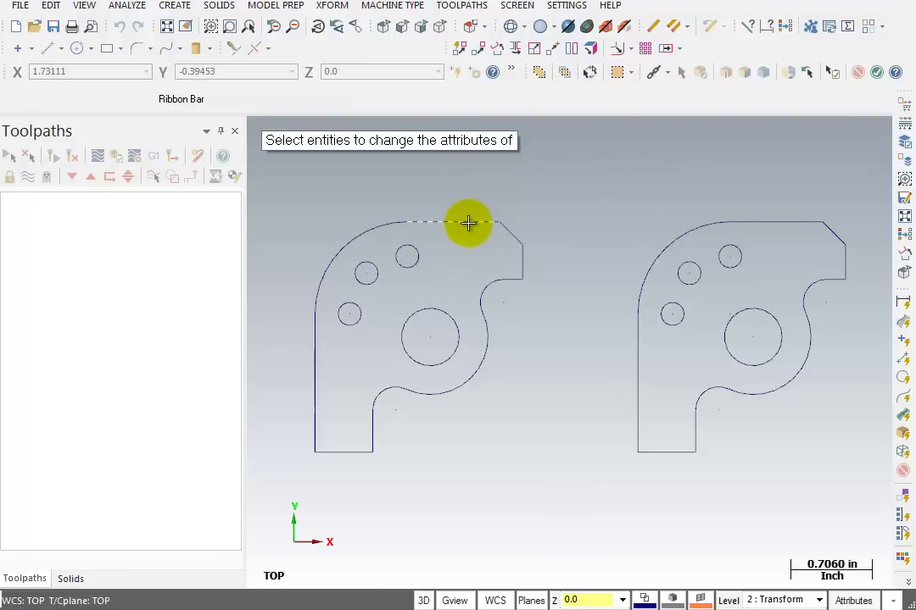
click(468, 223)
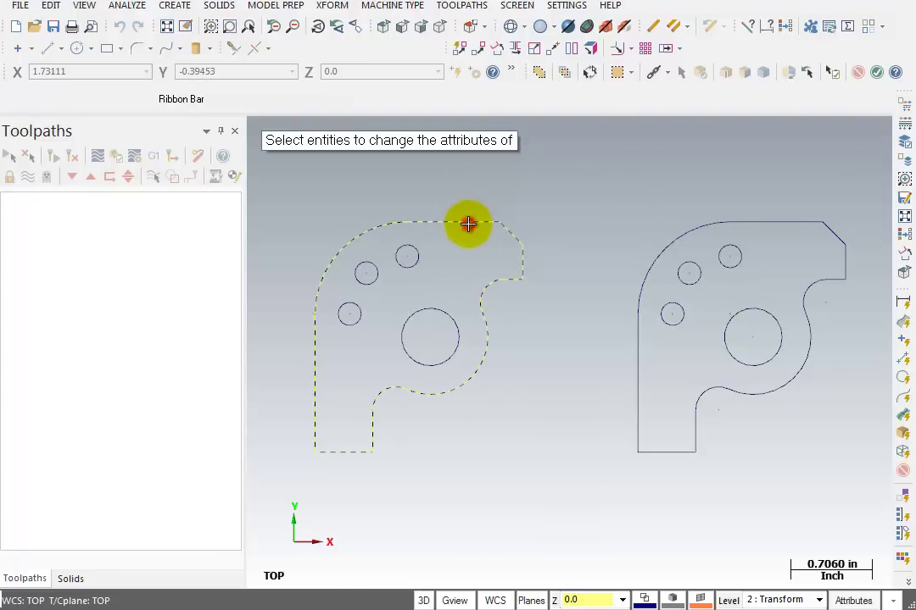
click(808, 222)
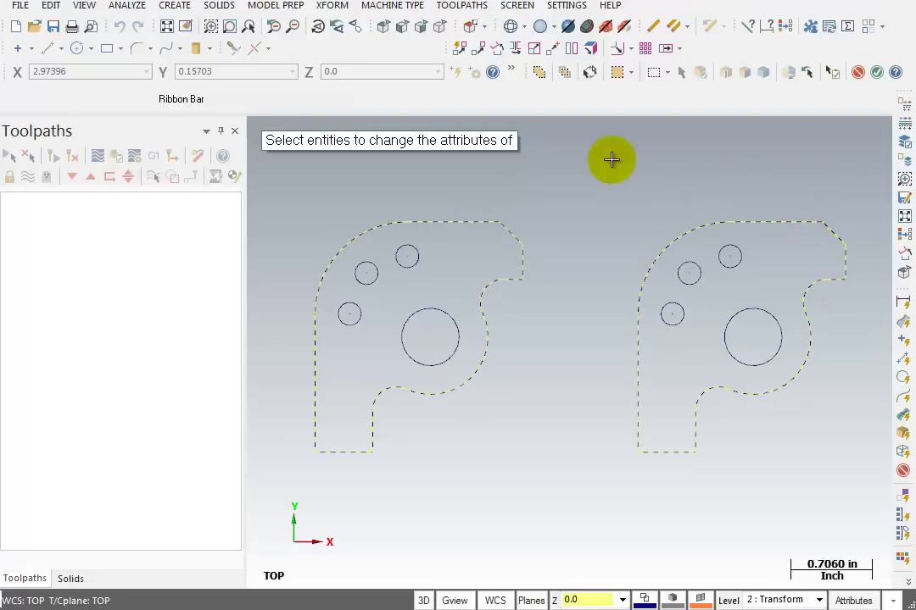
key(Return)
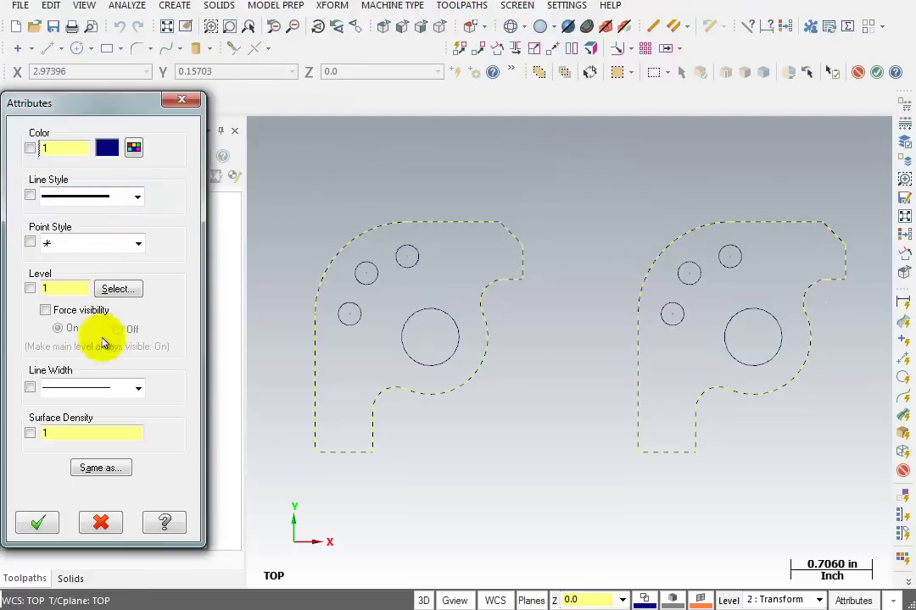
- Give both outlines a thicker line width and dark green colour 123
click(139, 389)
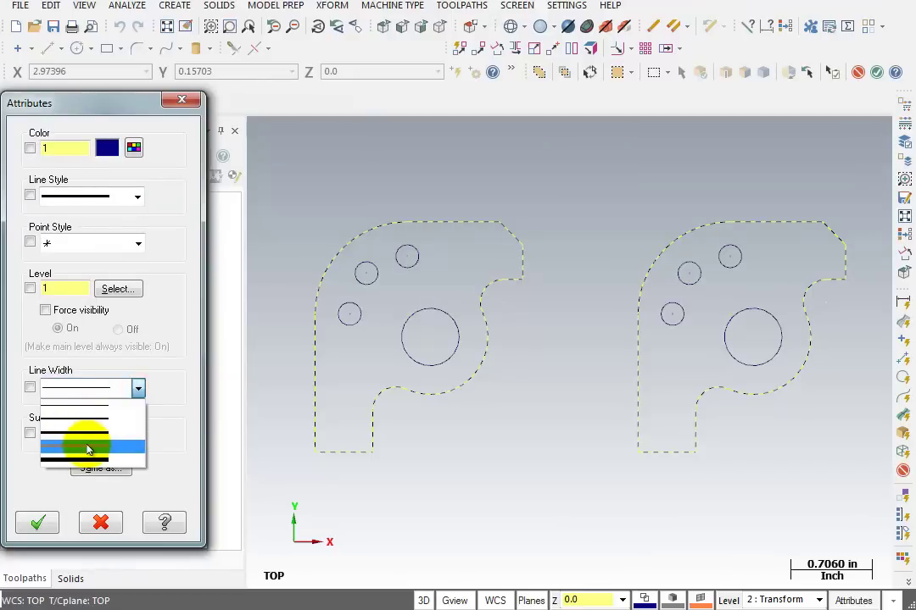
click(88, 442)
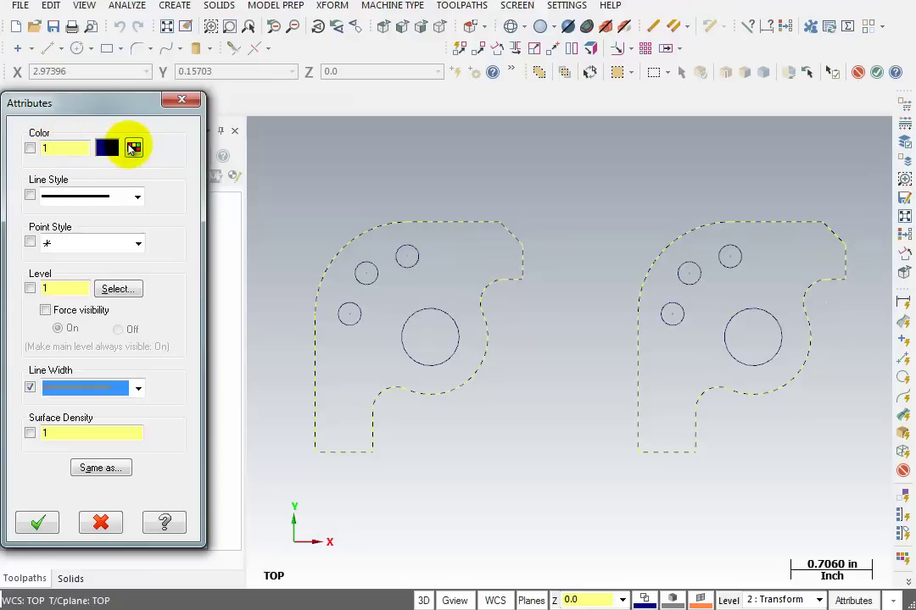
click(131, 146)
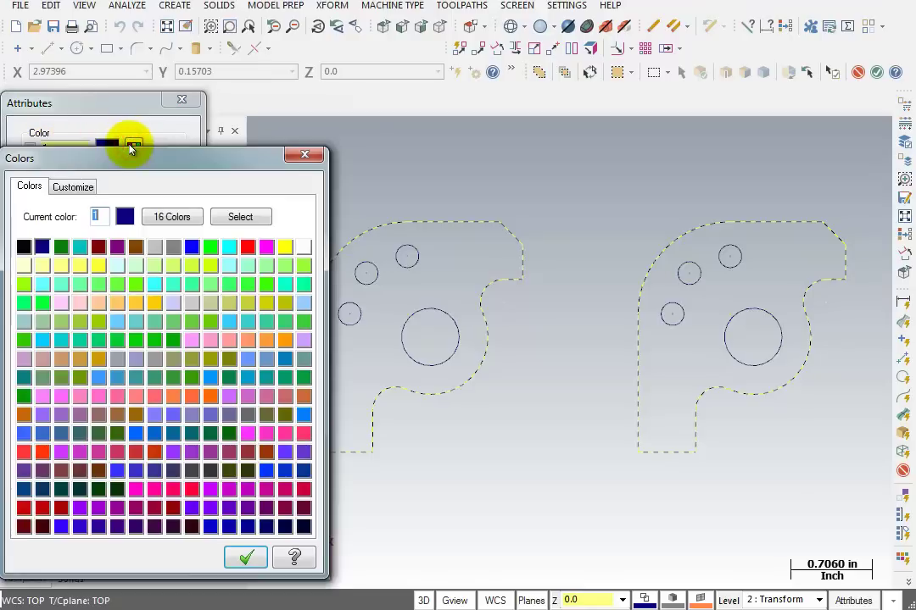
click(228, 377)
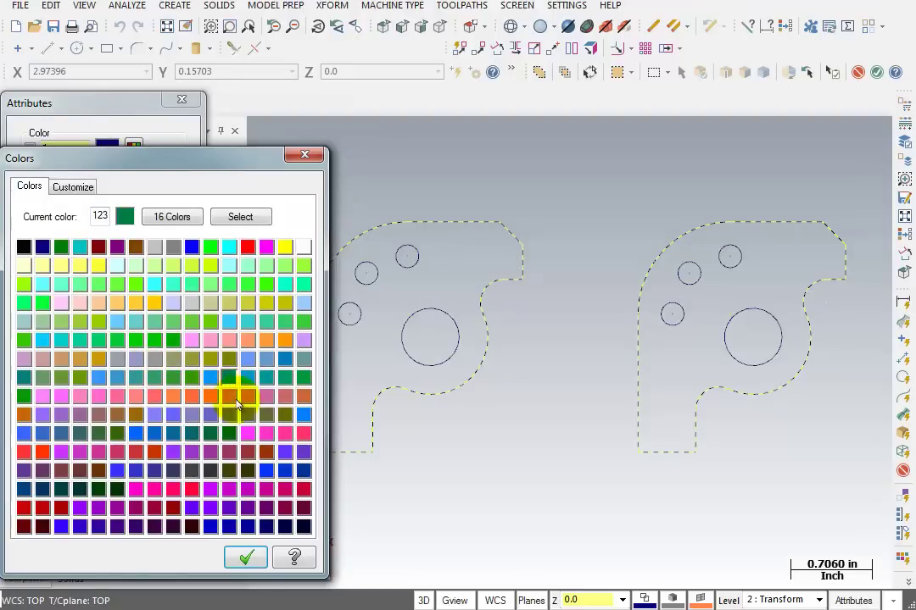
click(246, 557)
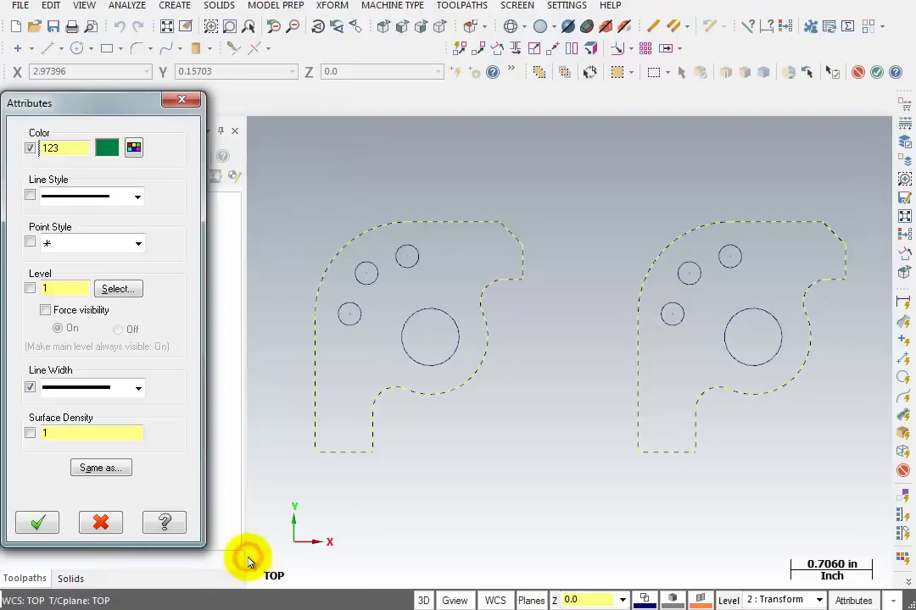
click(35, 523)
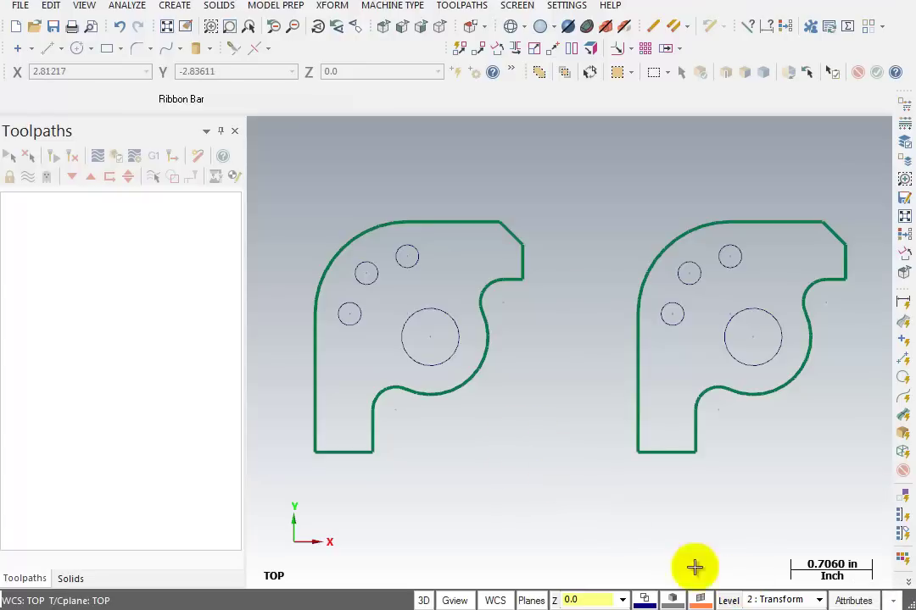
click(853, 600)
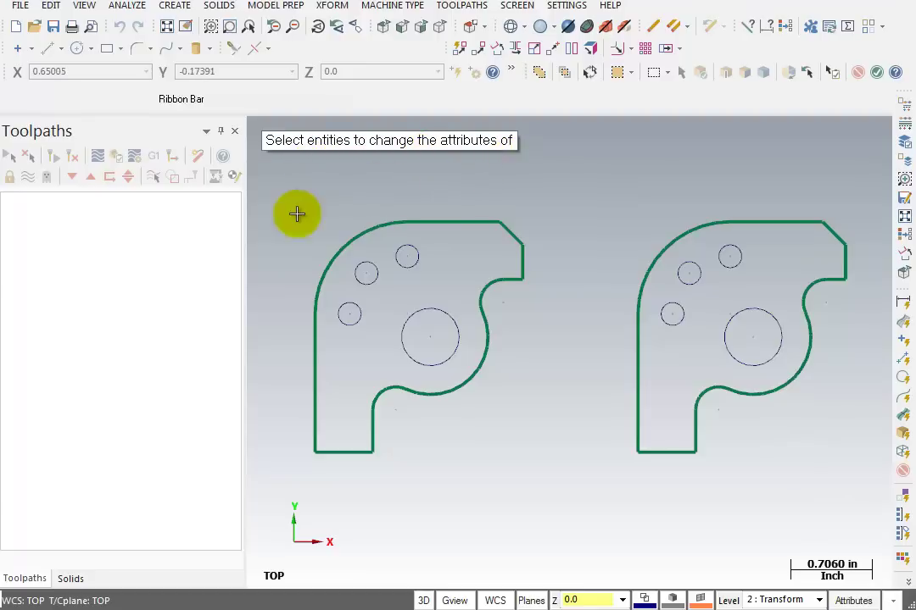
mouse_move(276, 199)
mouse_down()
mouse_move(381, 333)
mouse_move(424, 354)
mouse_move(415, 328)
mouse_move(465, 381)
mouse_move(464, 371)
mouse_up()
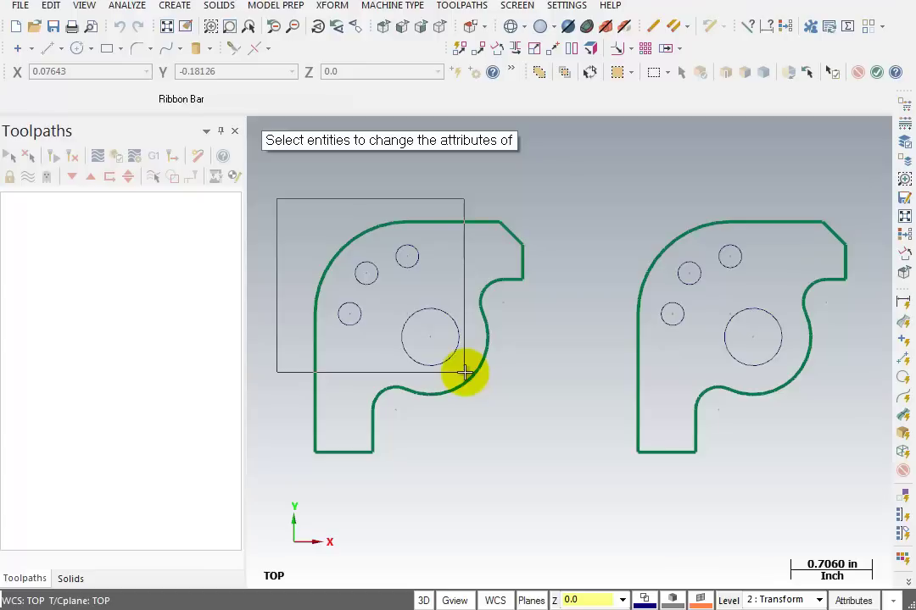
drag(464, 372, 465, 373)
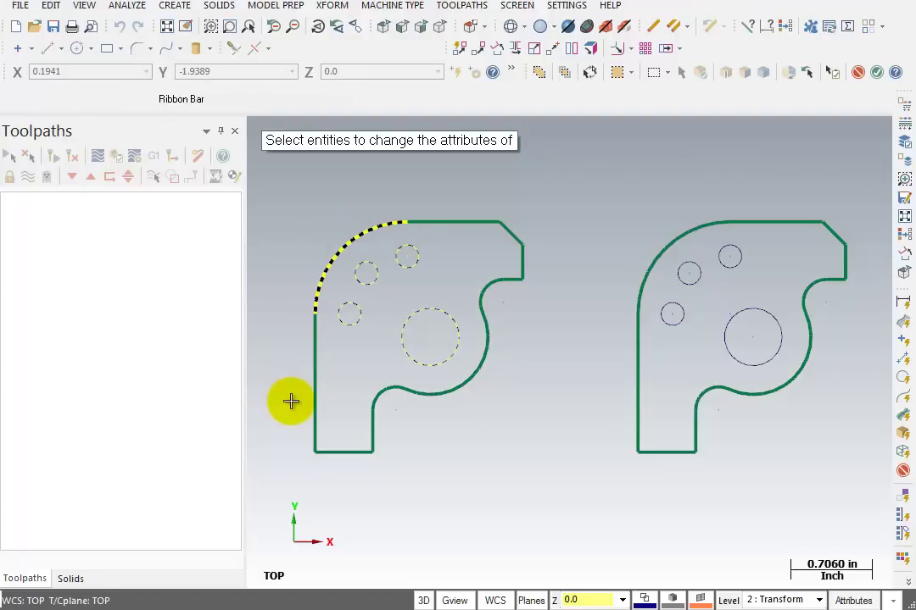
click(322, 279)
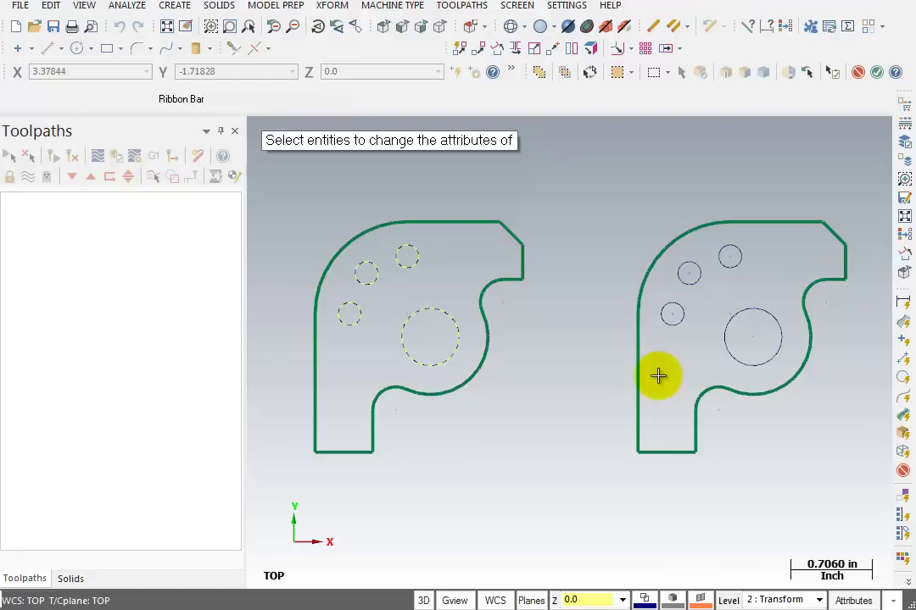
drag(658, 375, 786, 234)
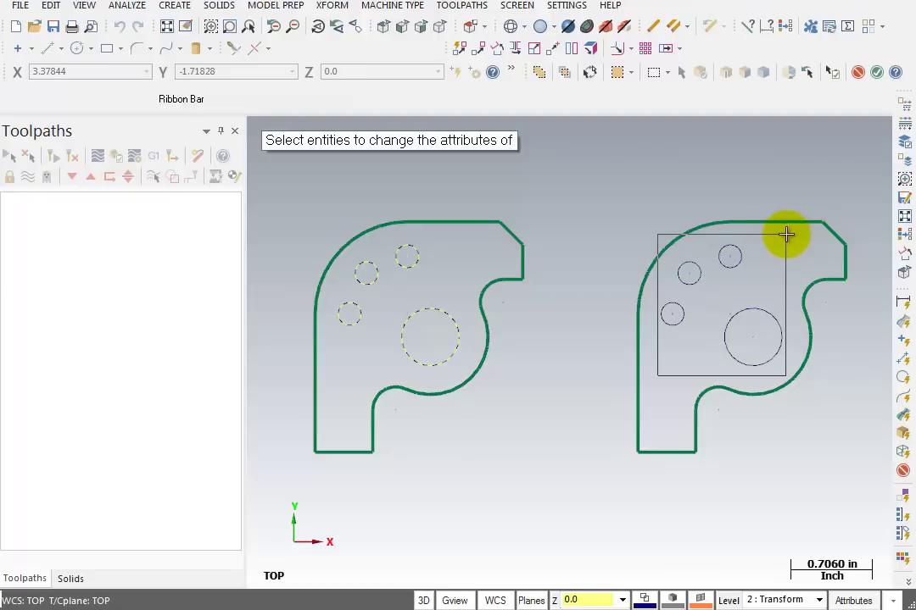
mouse_move(786, 234)
mouse_down()
mouse_move(752, 239)
mouse_move(701, 223)
mouse_move(790, 237)
mouse_up()
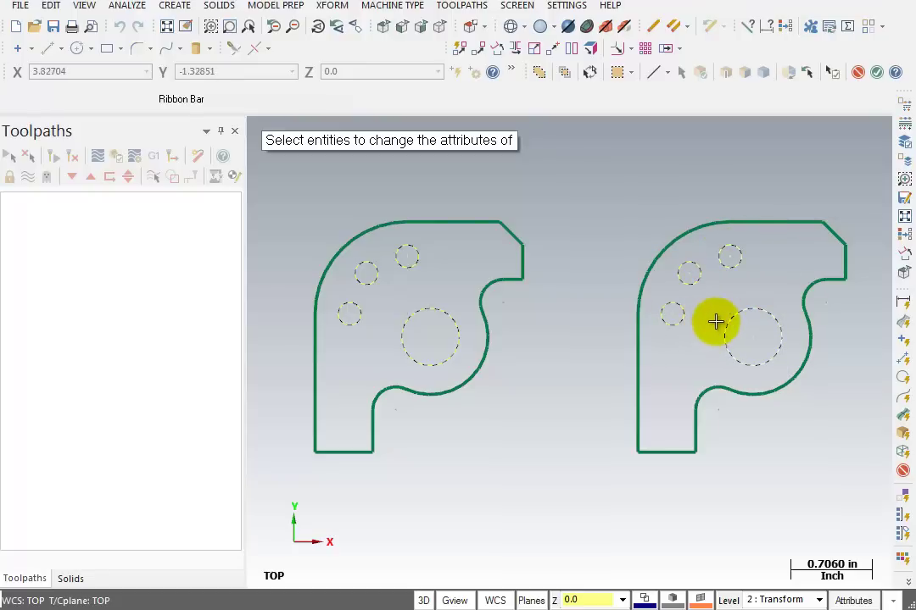
key(Return)
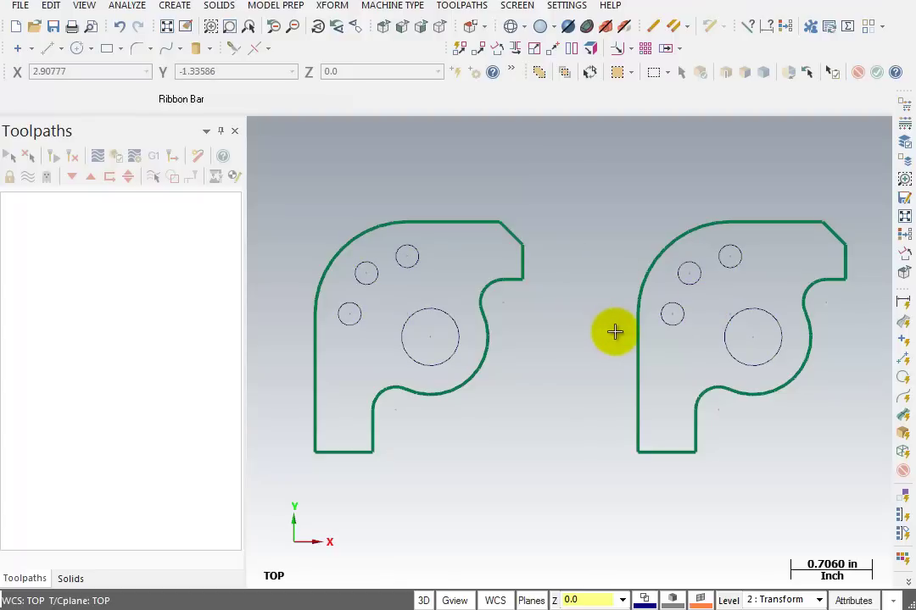
- Select both outlines, then invert the selection to get the eight hole circles
click(853, 601)
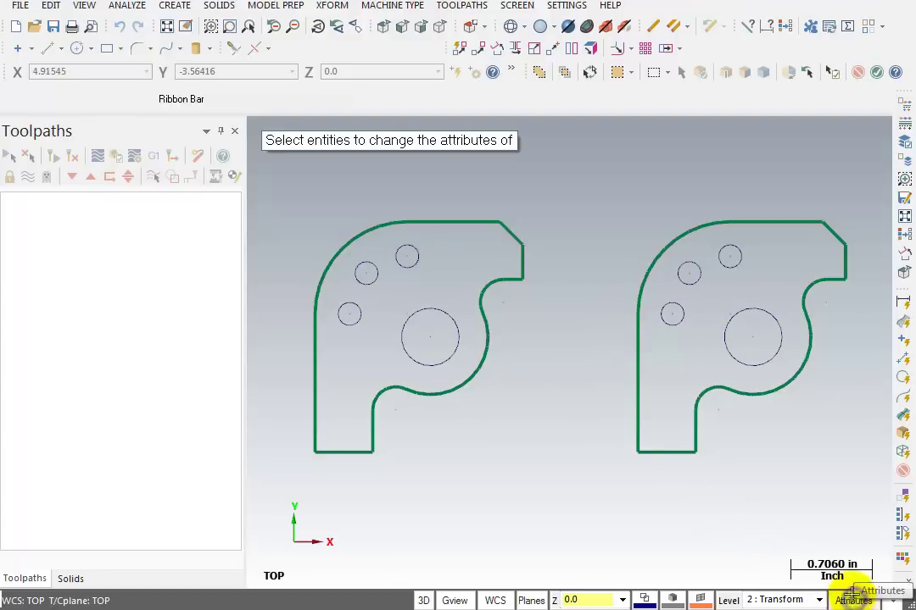
click(796, 216)
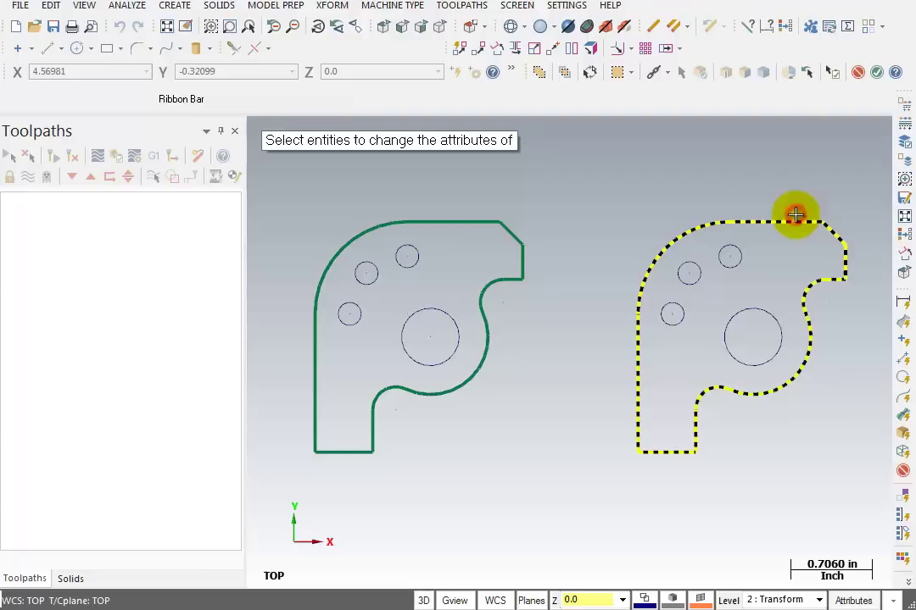
click(471, 218)
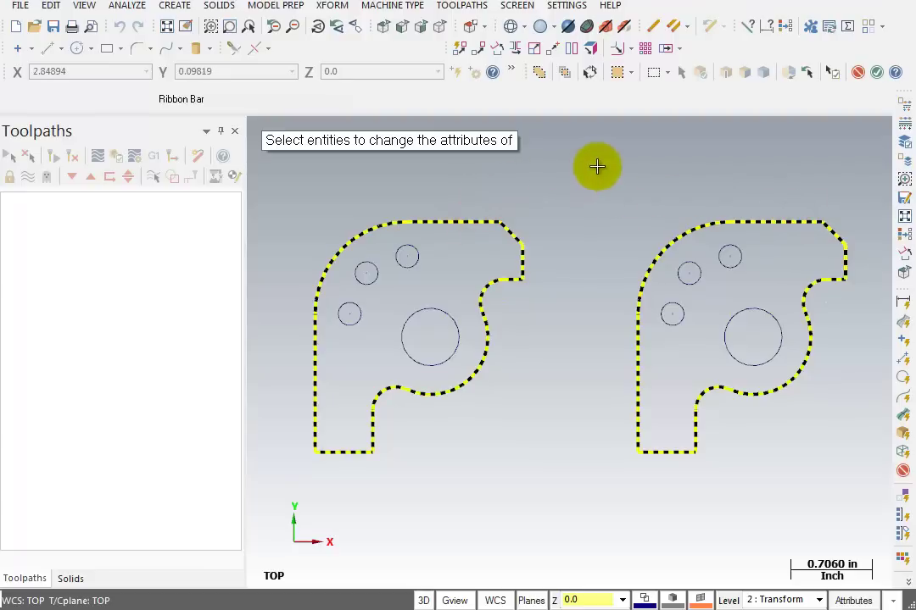
click(590, 73)
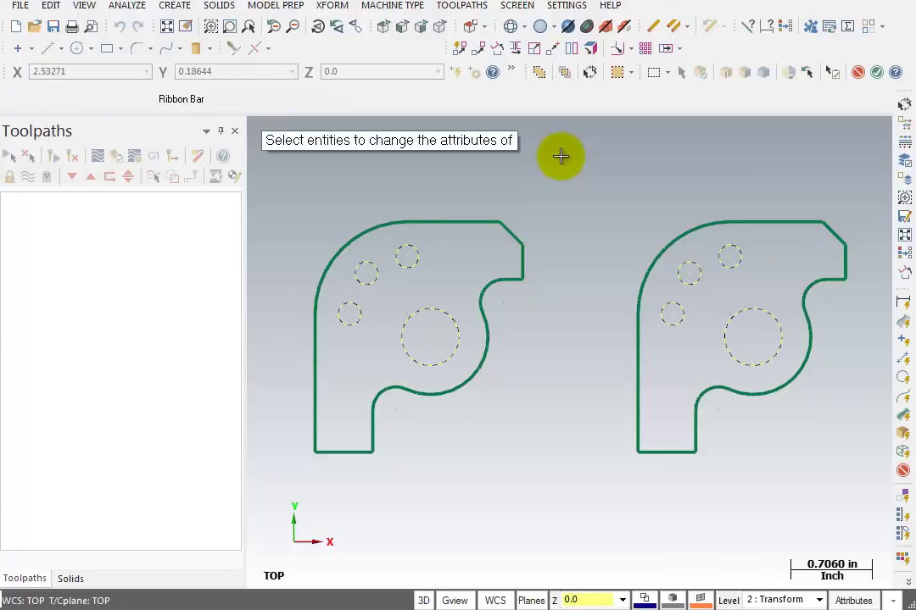
key(Return)
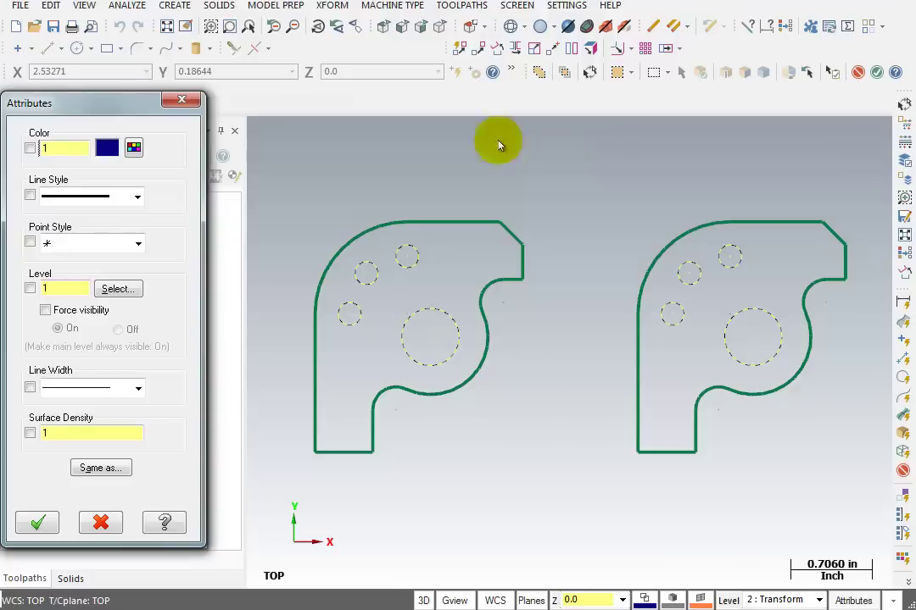
- Set the eight hole circles to olive colour 158 with a dashed line style
click(134, 150)
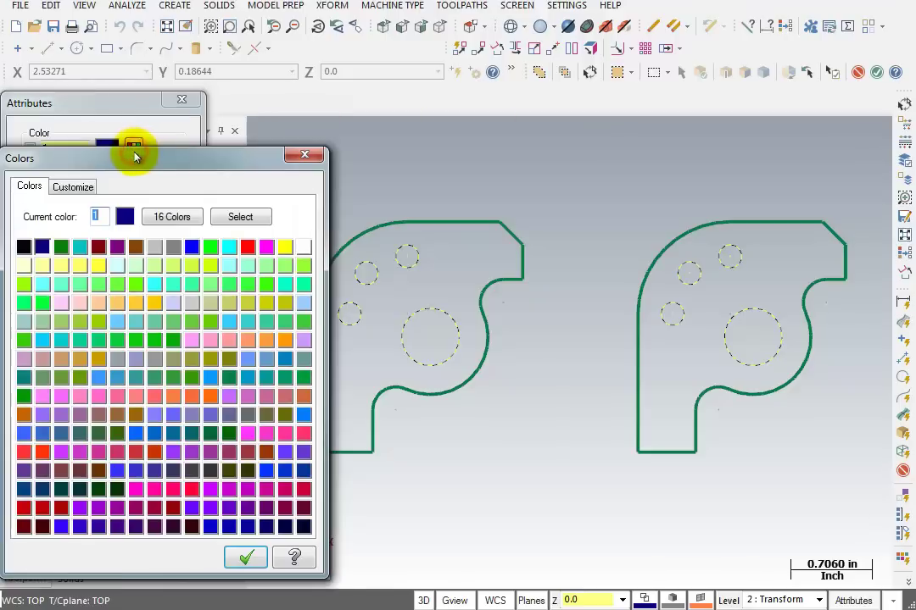
click(285, 415)
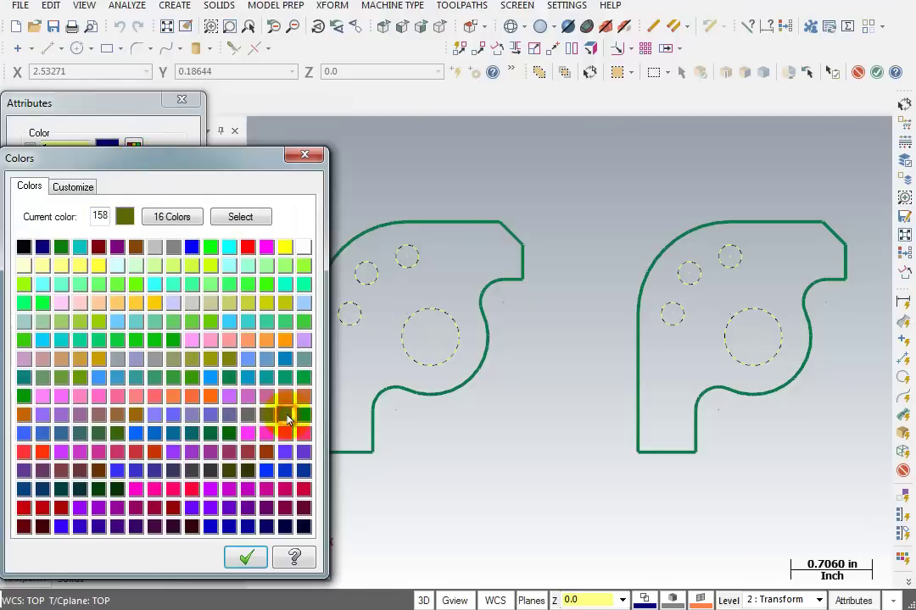
click(245, 558)
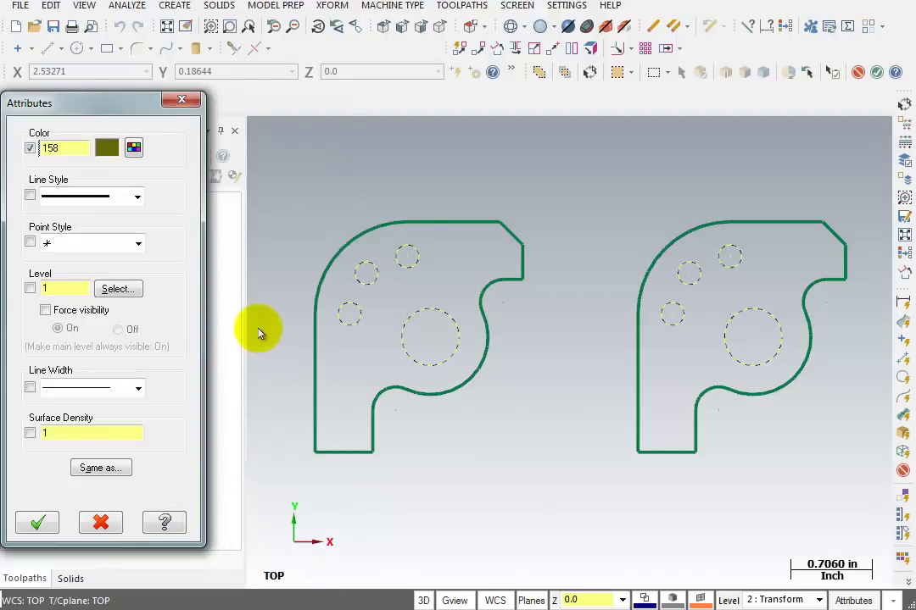
click(138, 199)
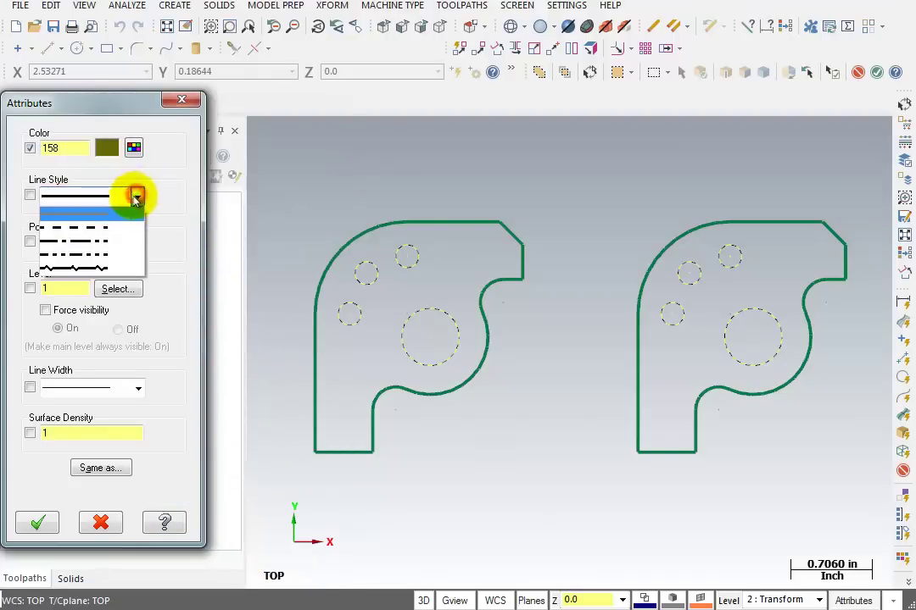
click(113, 229)
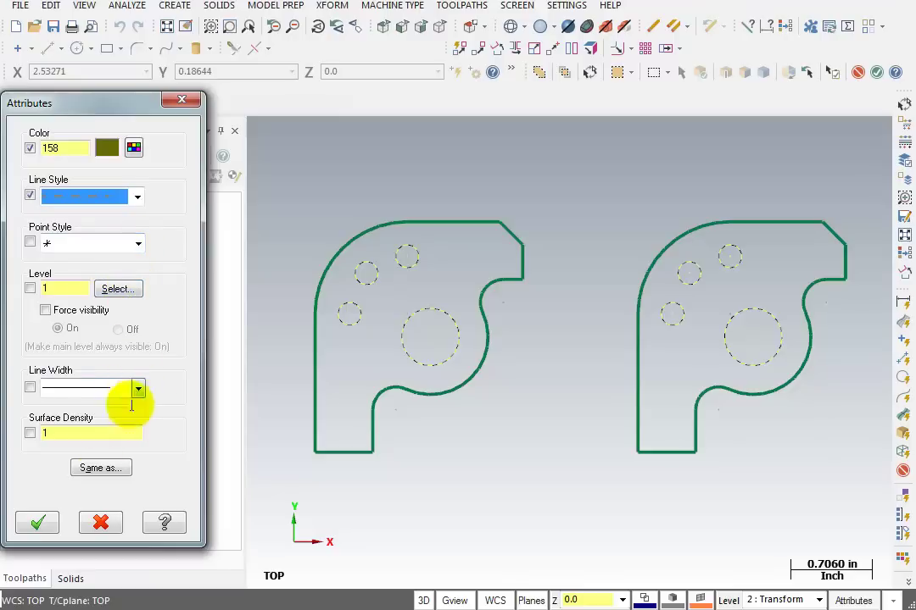
click(37, 523)
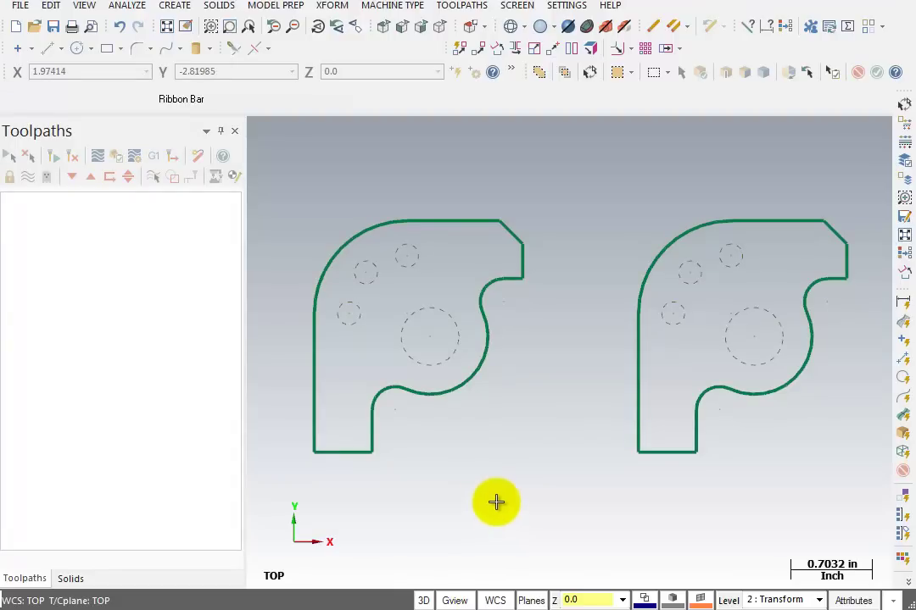
click(455, 320)
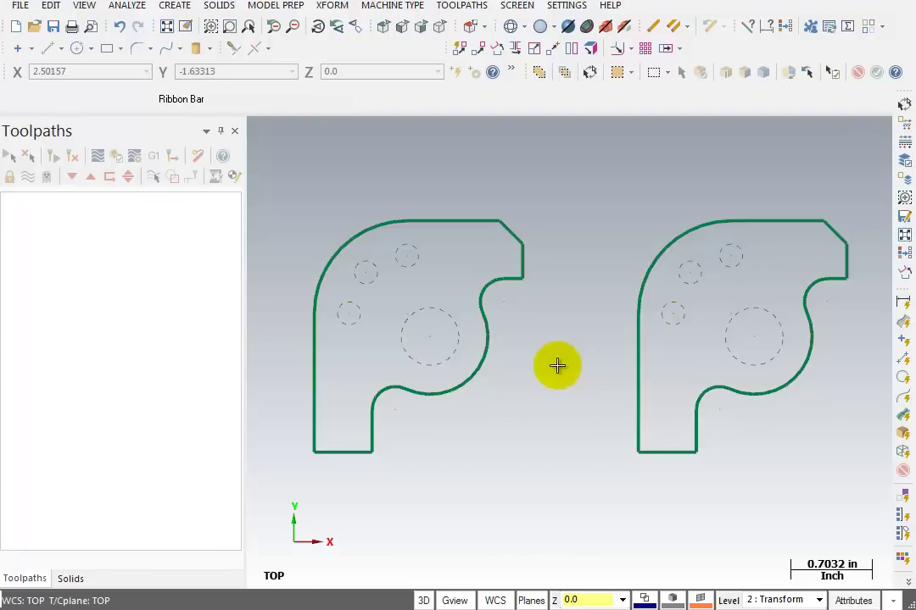
- Restrict the Select All filter to arc entities only
click(853, 601)
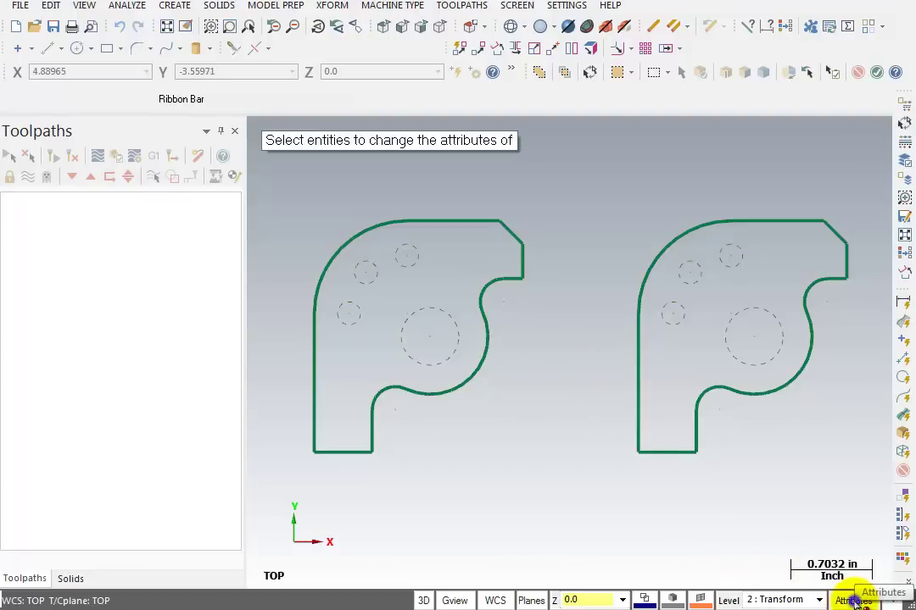
click(537, 74)
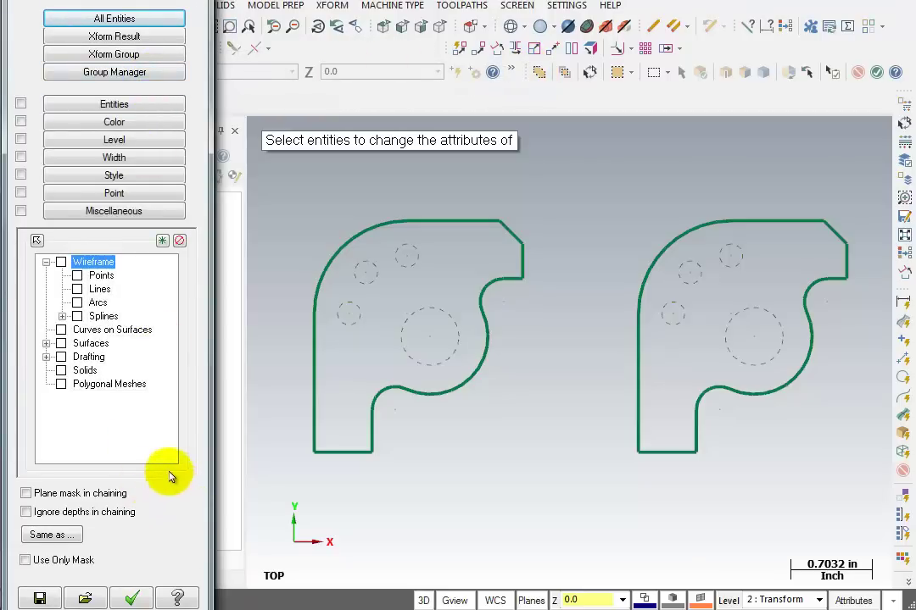
click(21, 101)
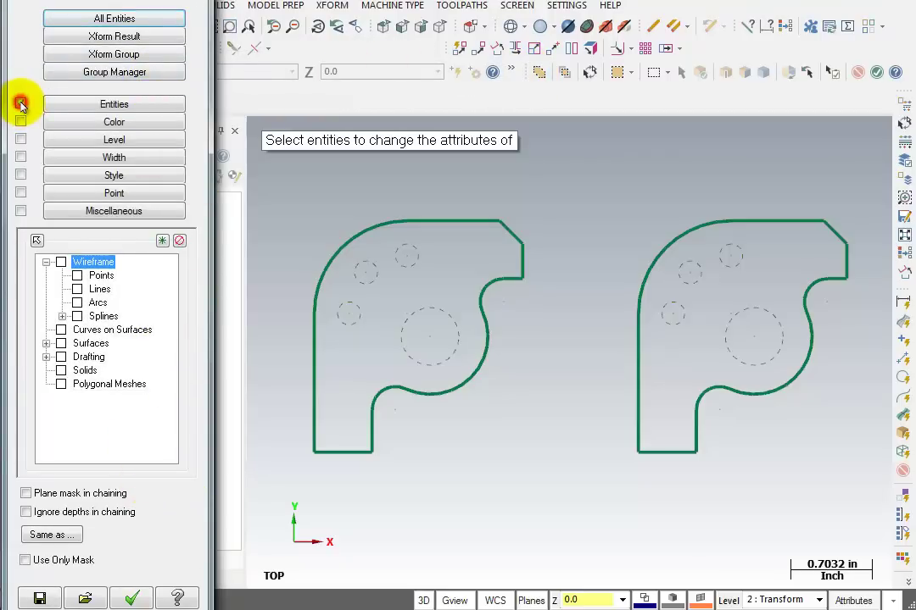
click(78, 102)
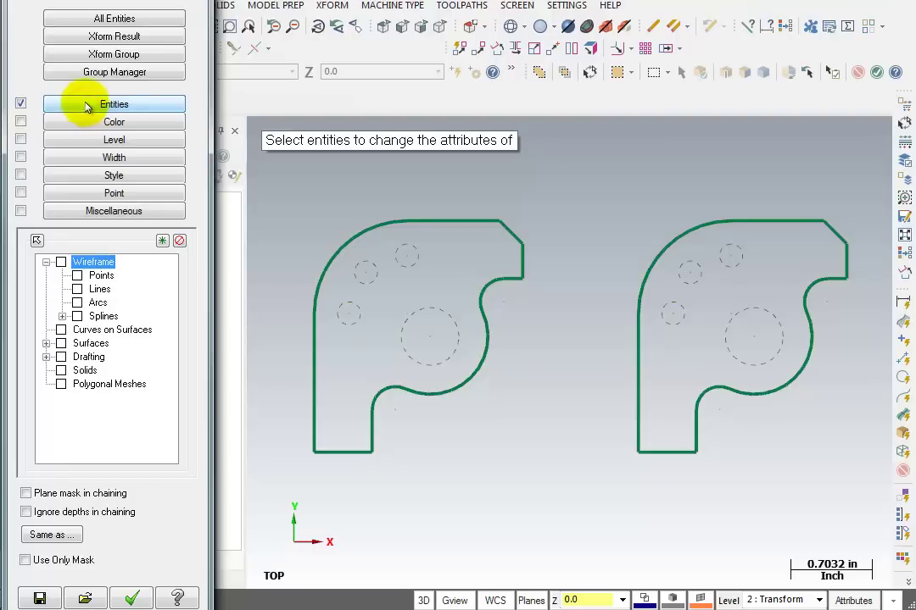
click(77, 303)
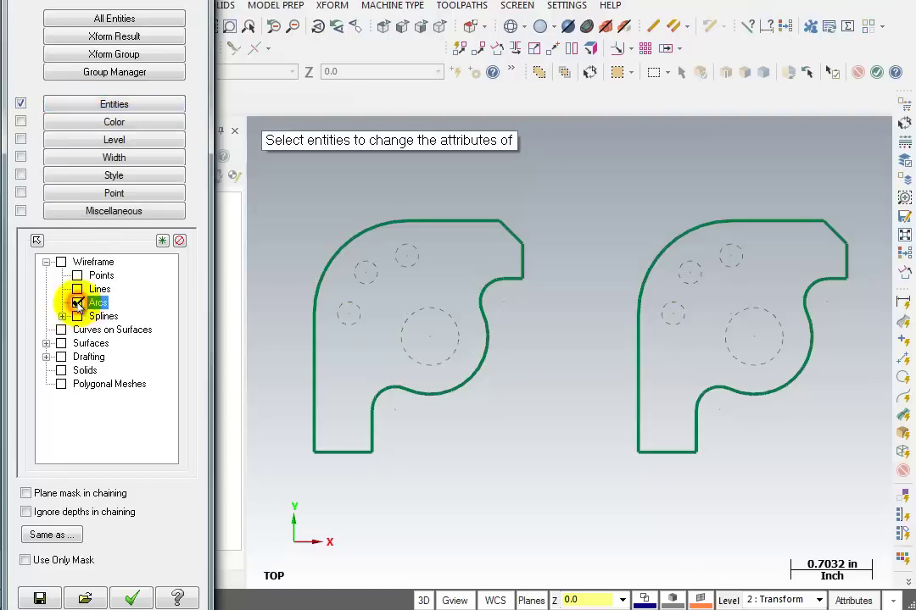
- Add a 0.5 diameter filter taken from the large hole and select matching arcs
click(106, 212)
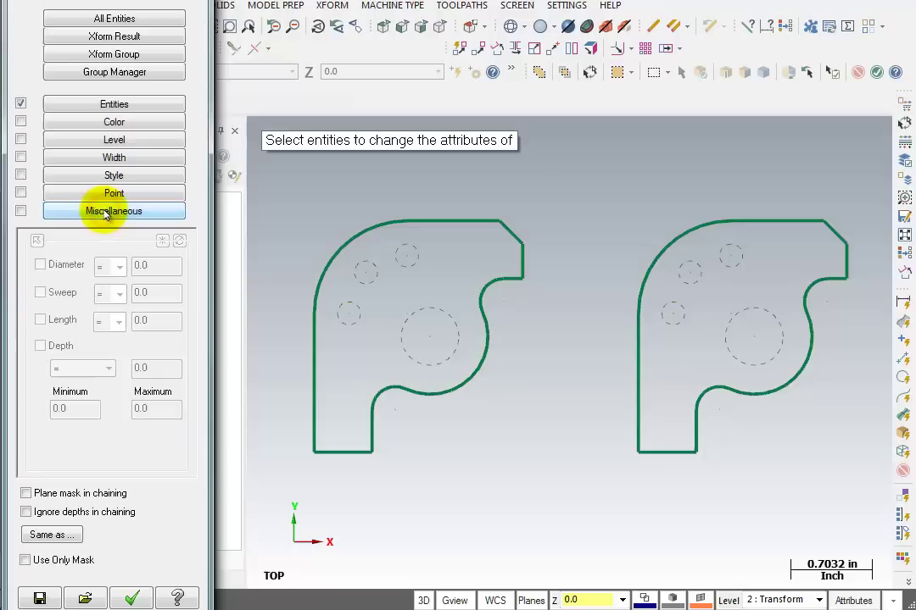
click(41, 266)
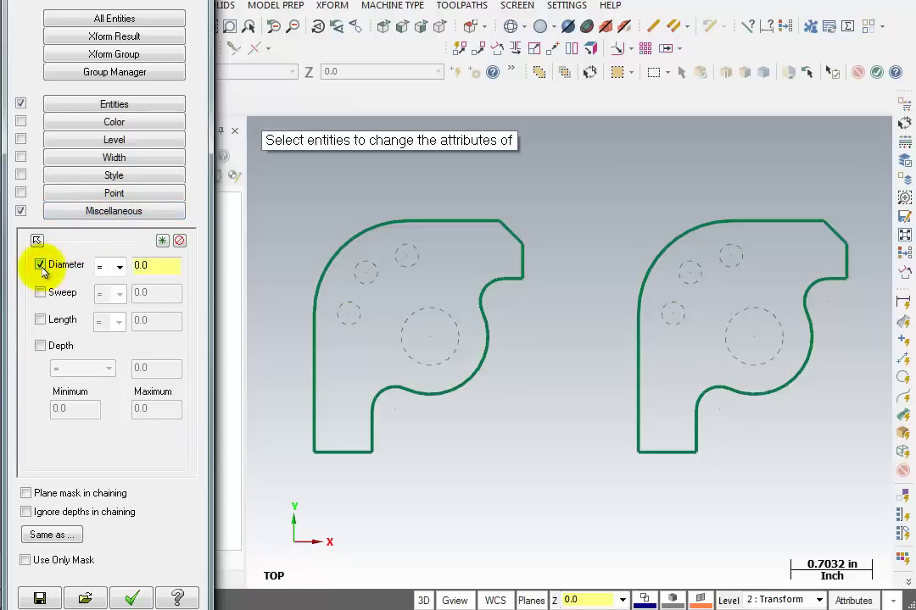
click(169, 266)
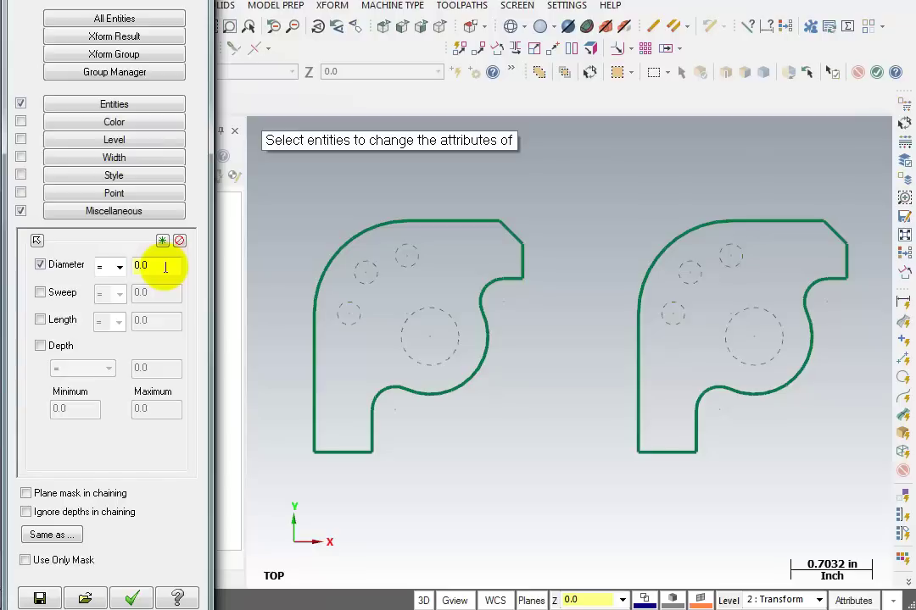
click(164, 266)
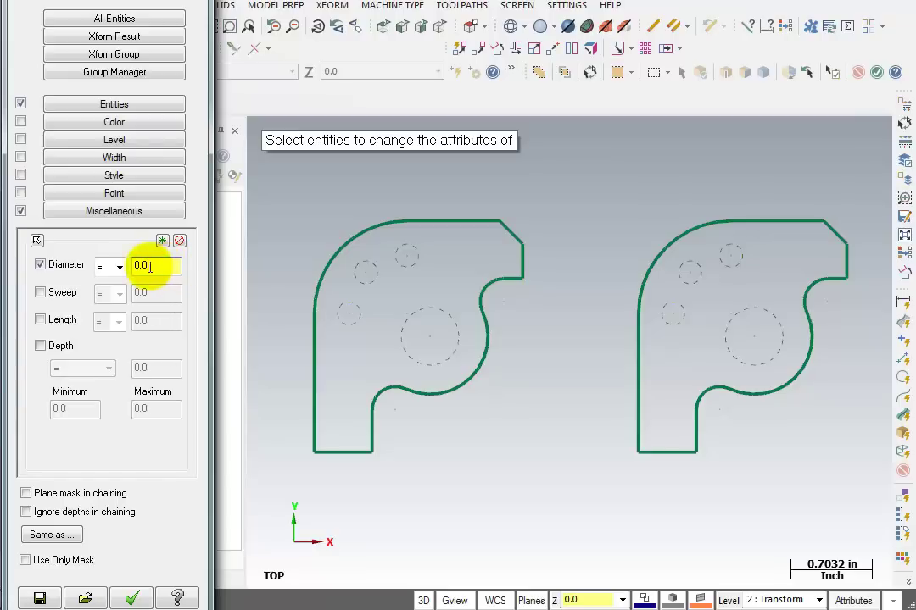
right_click(149, 268)
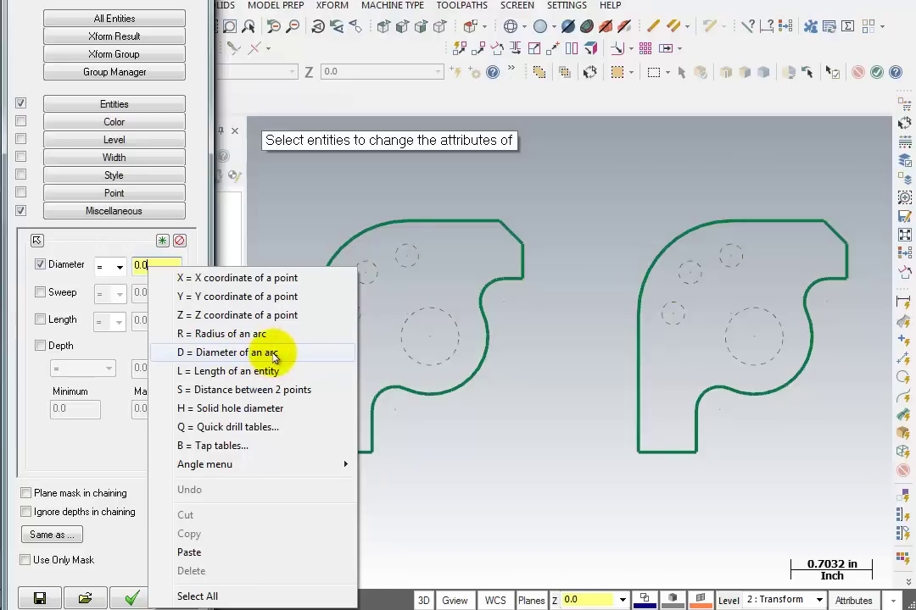
click(271, 353)
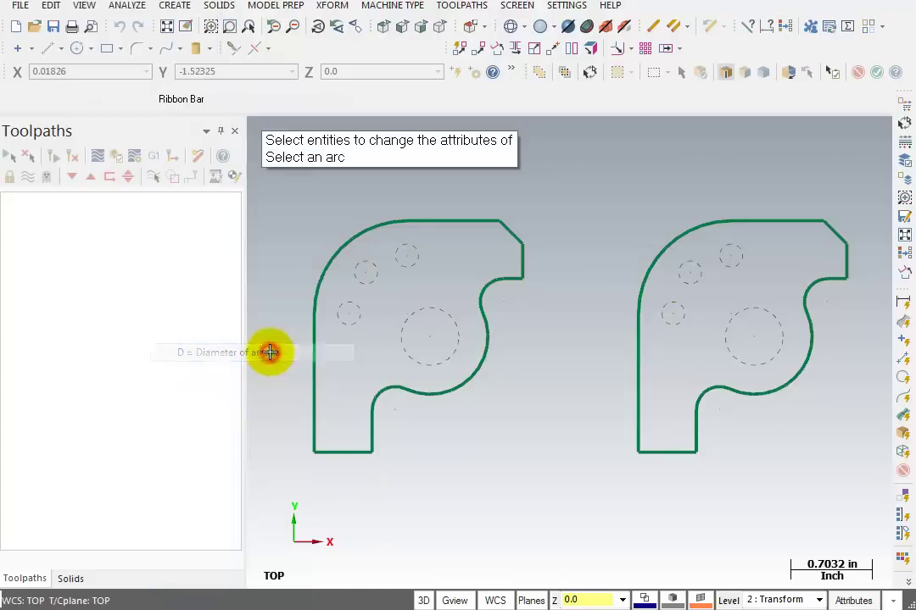
click(421, 305)
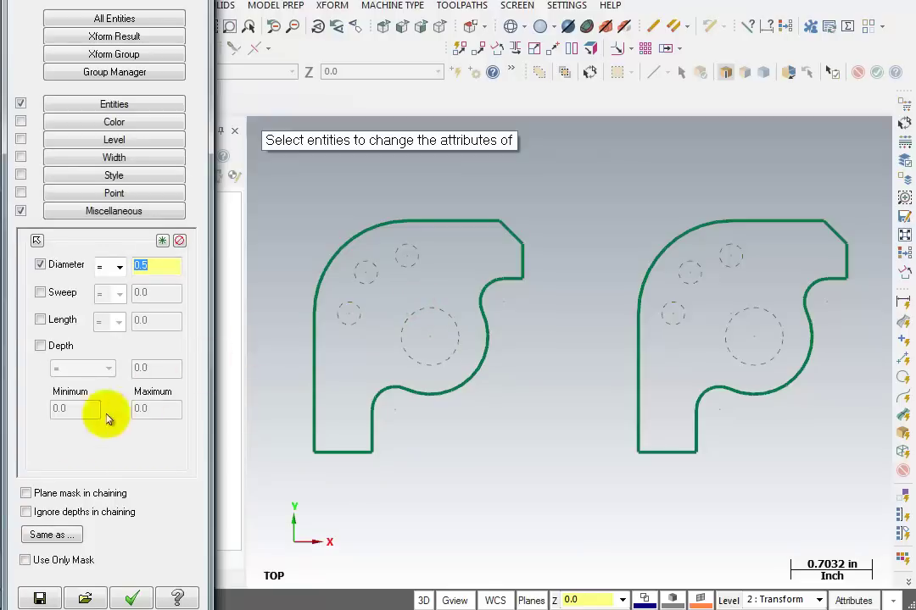
click(130, 599)
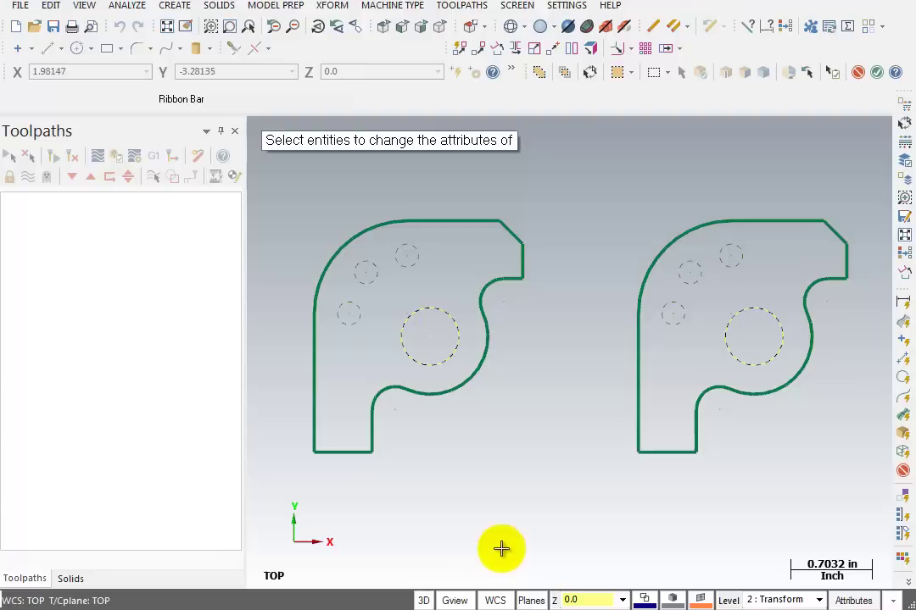
- Give the two large holes orange colour 94 with a new line style and width
key(Return)
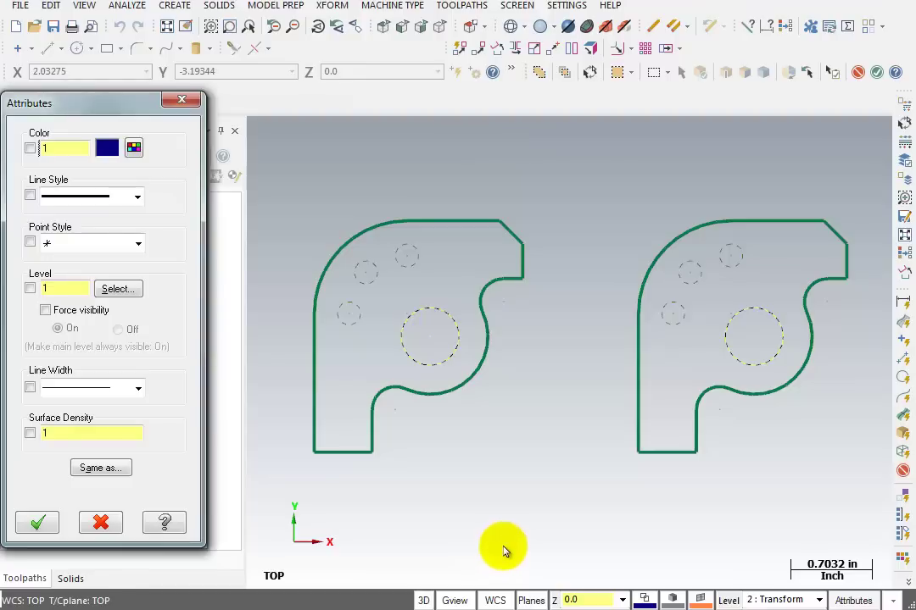
click(129, 196)
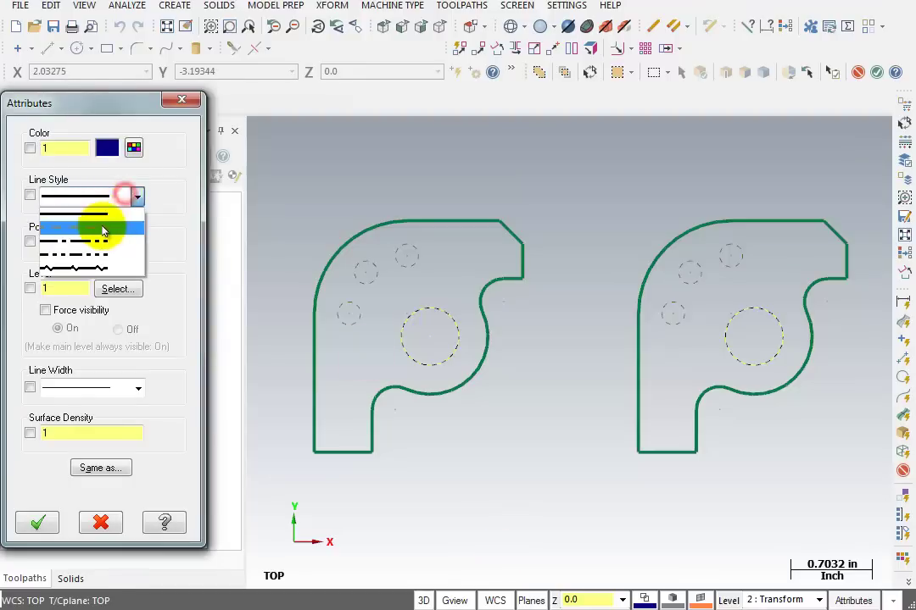
click(102, 217)
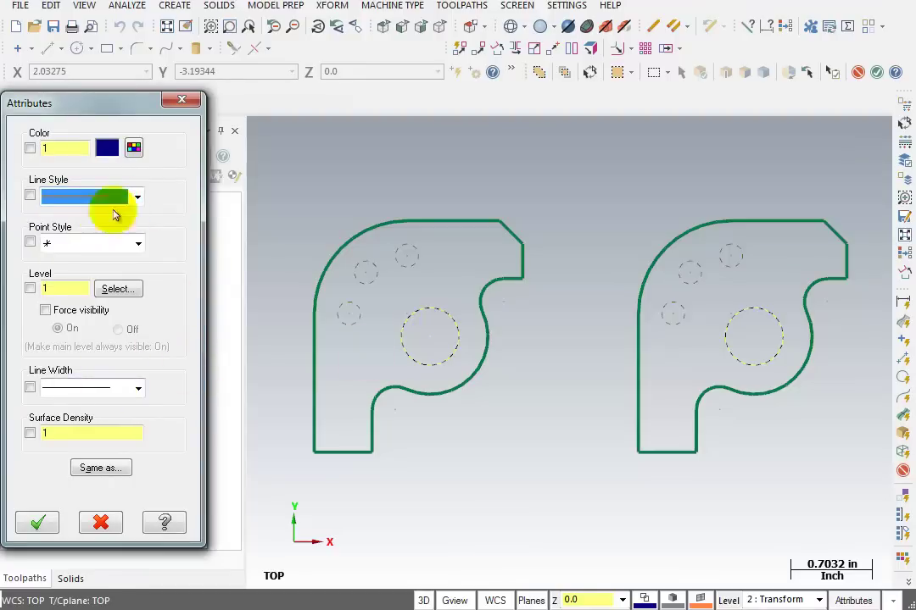
click(133, 149)
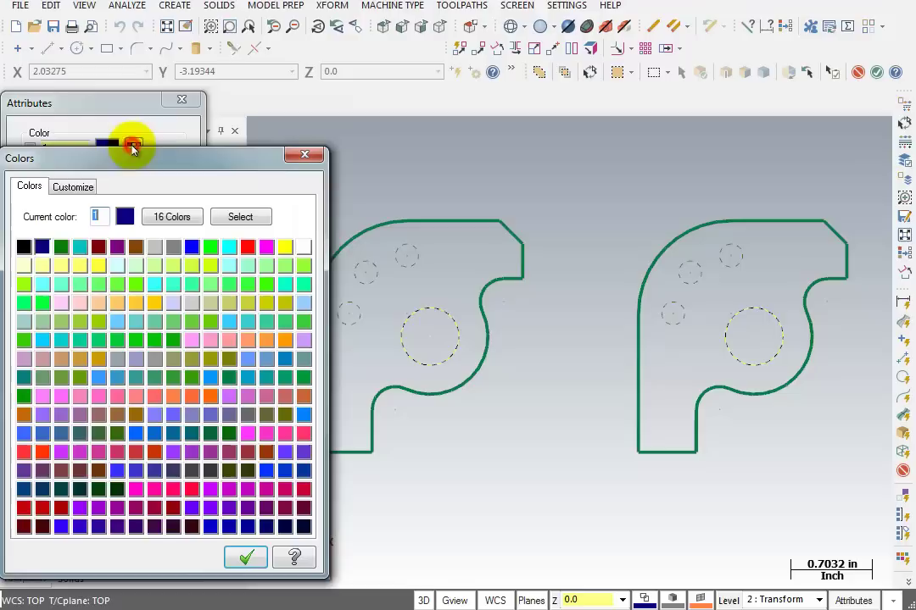
click(284, 340)
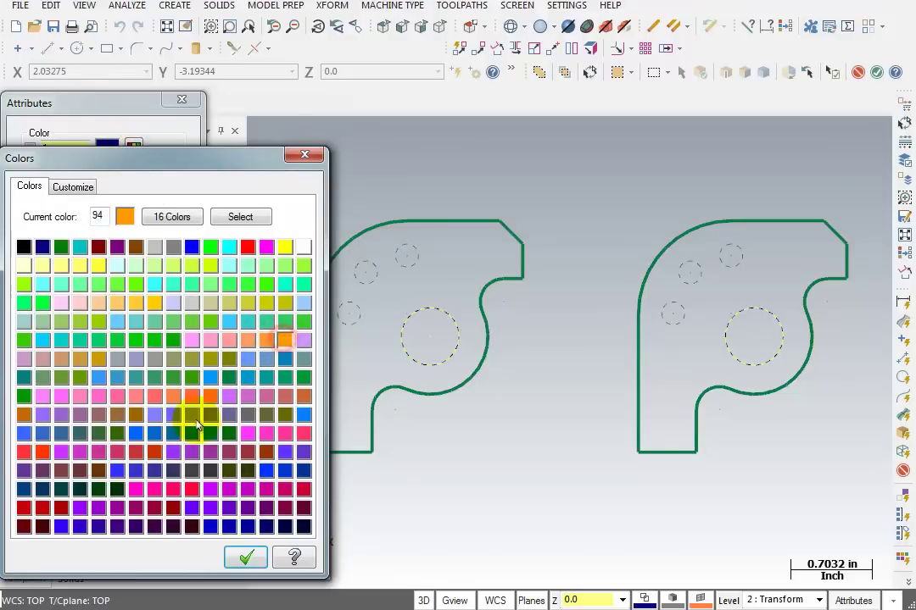
click(245, 557)
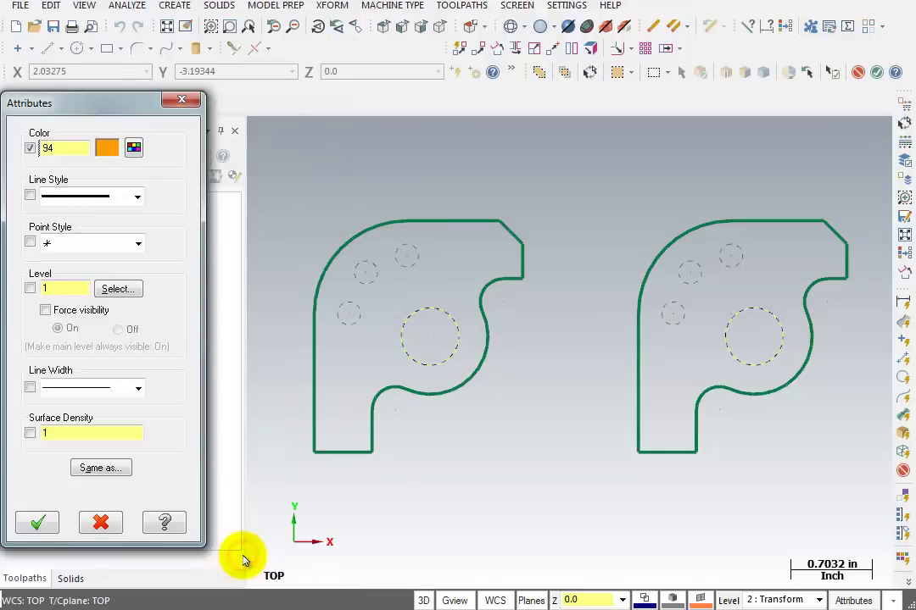
click(138, 387)
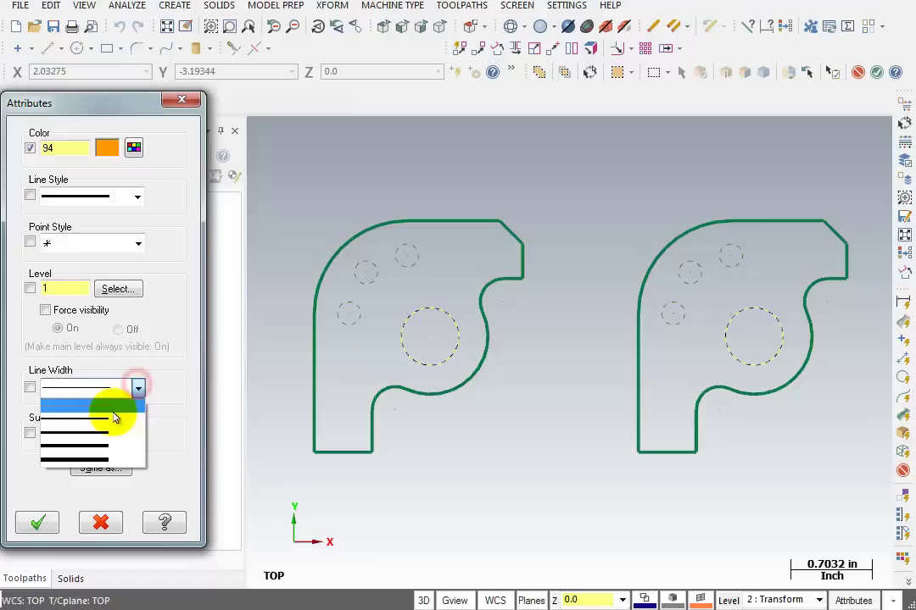
click(118, 421)
click(41, 523)
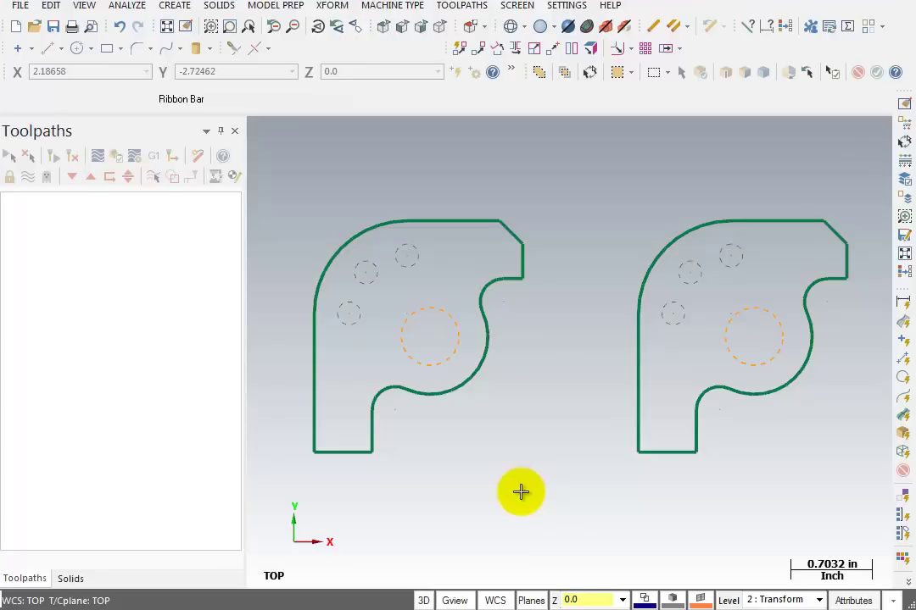
- Select all colour 94 entities, the two orange holes
click(848, 602)
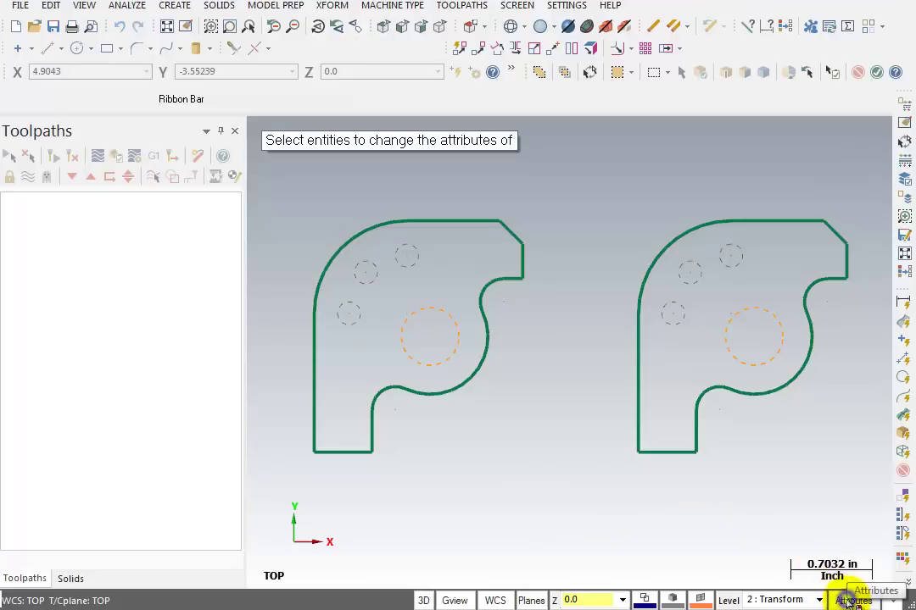
click(536, 76)
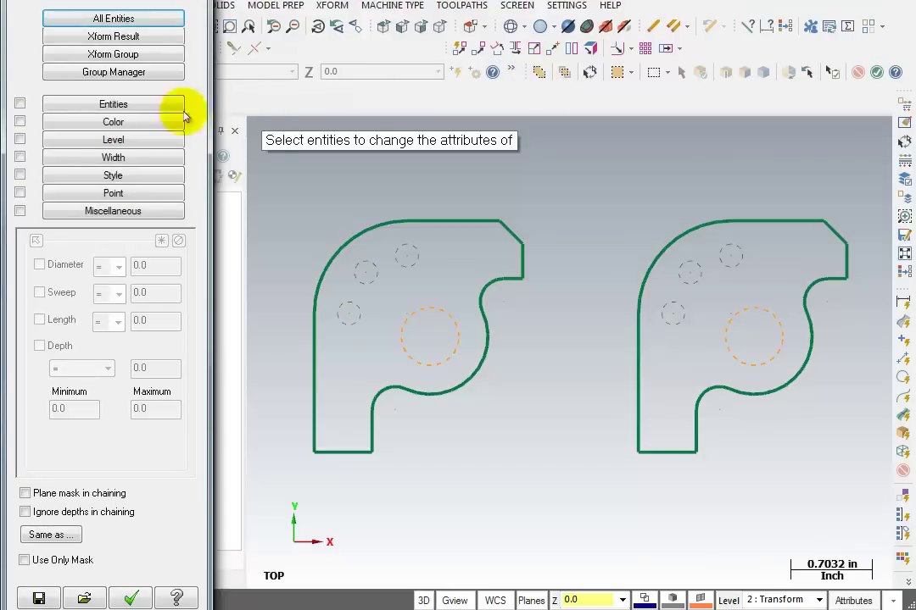
click(109, 122)
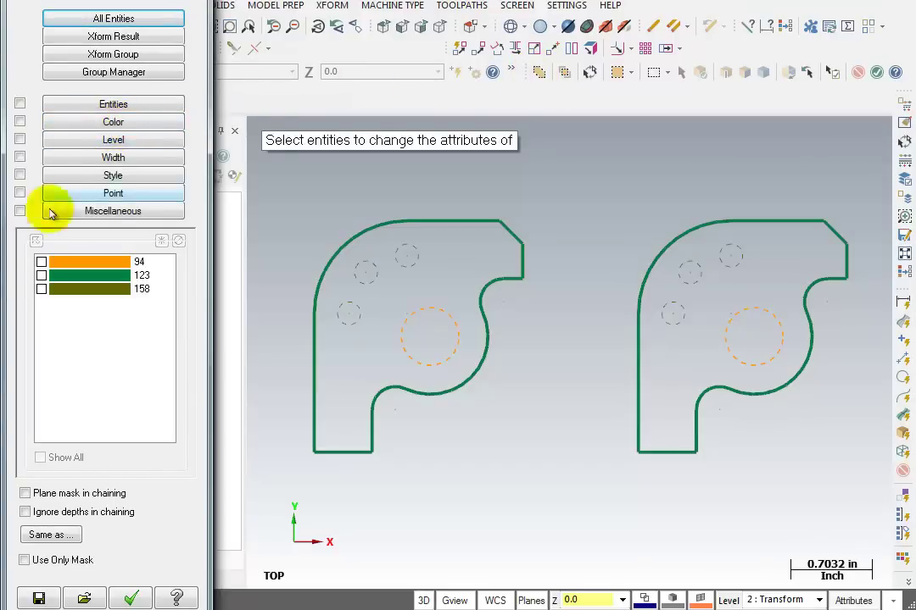
click(41, 262)
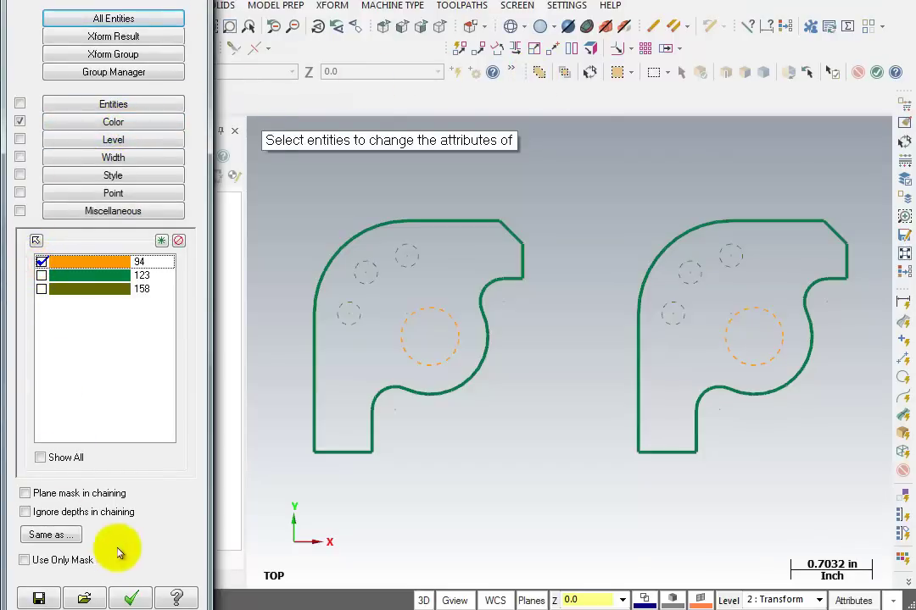
click(130, 599)
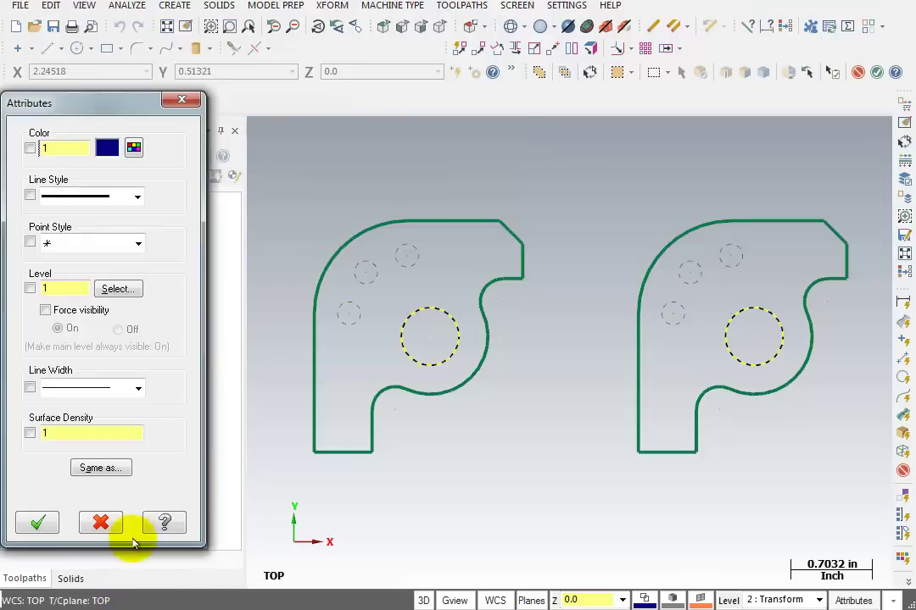
- Change the orange holes' line style to solid
click(30, 197)
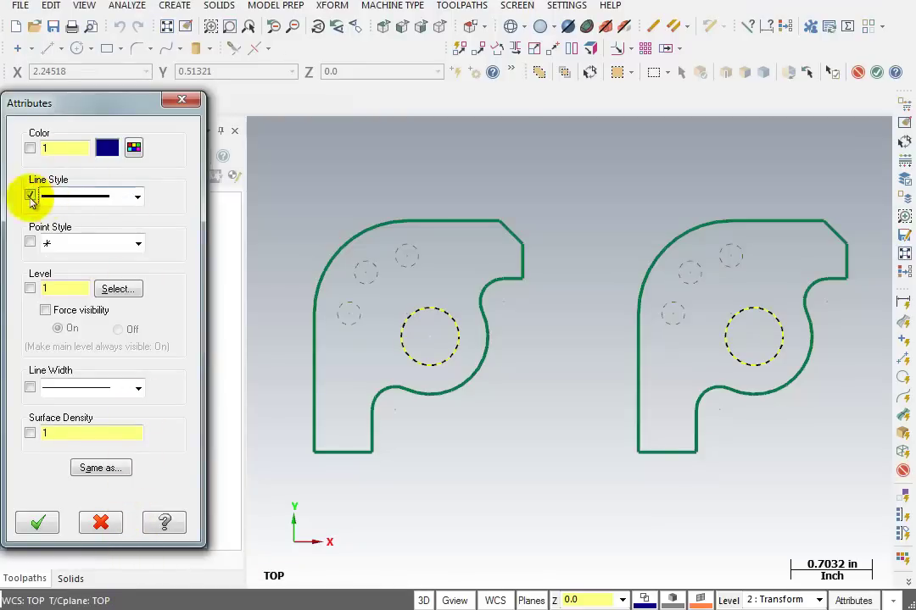
click(137, 197)
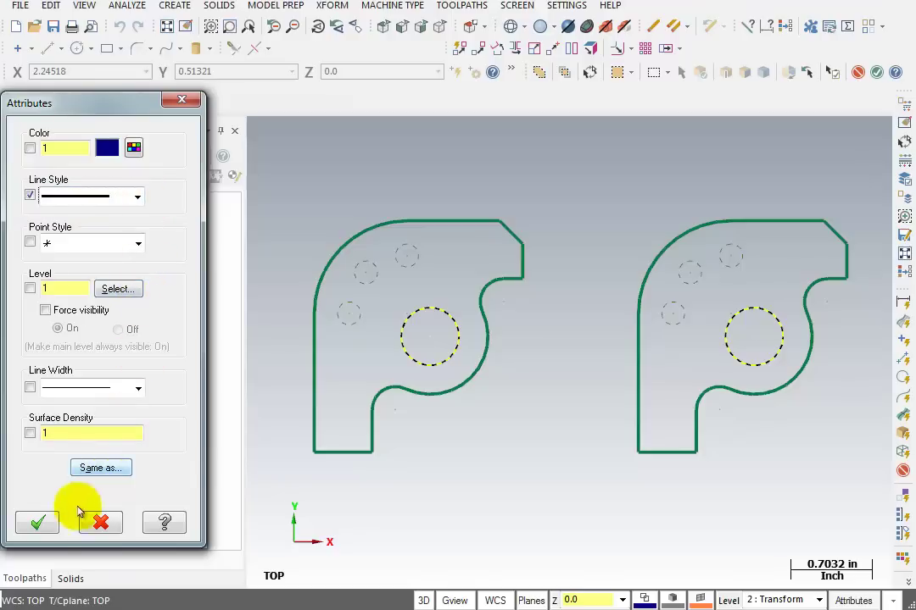
click(38, 523)
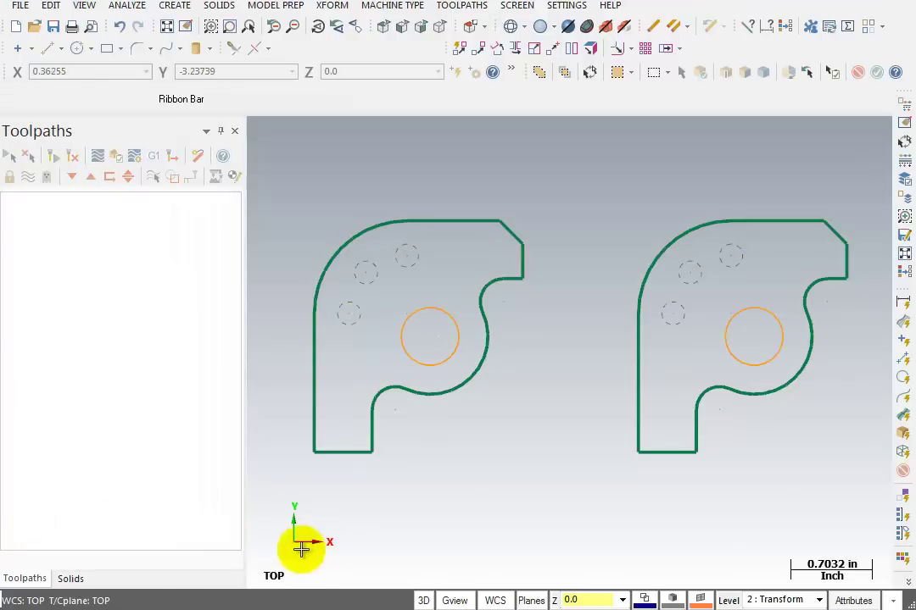